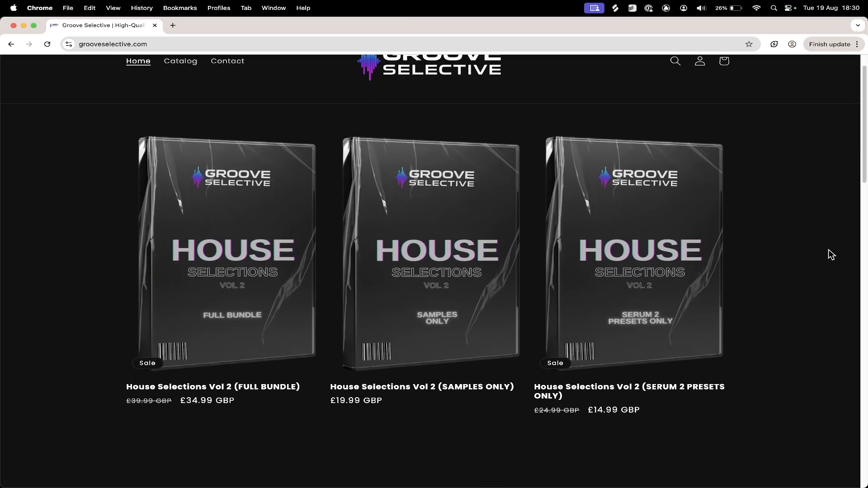
Browse the House Selections Vol 2 and Vol 1 packs and the combined bundle on the Groove Selective home page
scroll(831, 255, "down", 3)
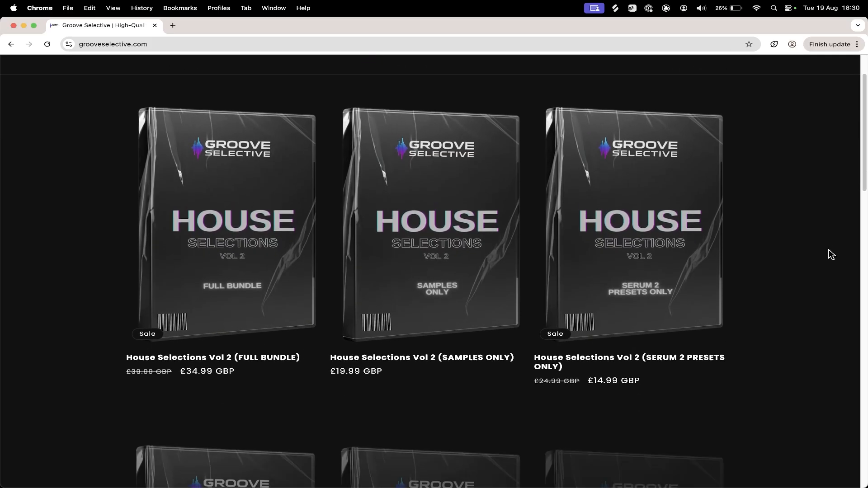
scroll(831, 254, "down", 3)
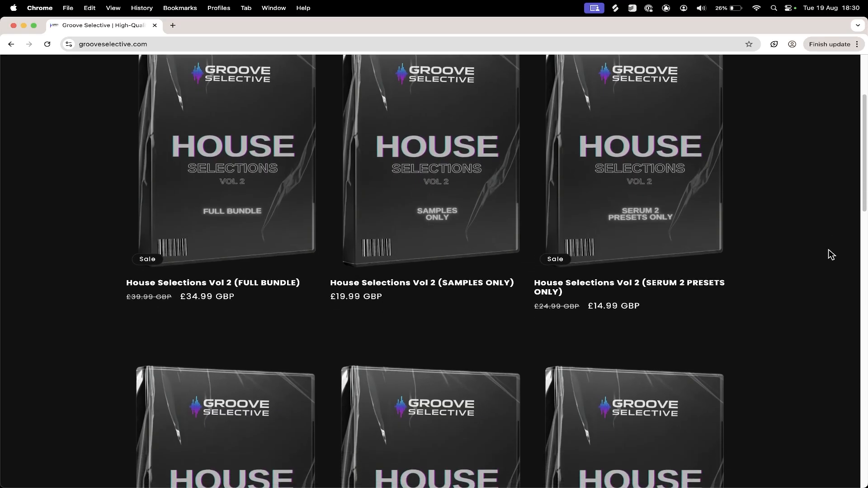
scroll(832, 255, "down", 3)
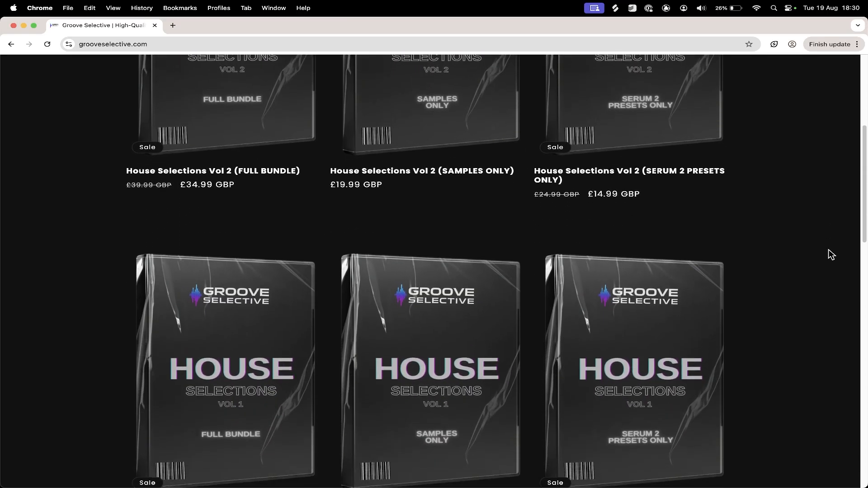
scroll(831, 254, "down", 3)
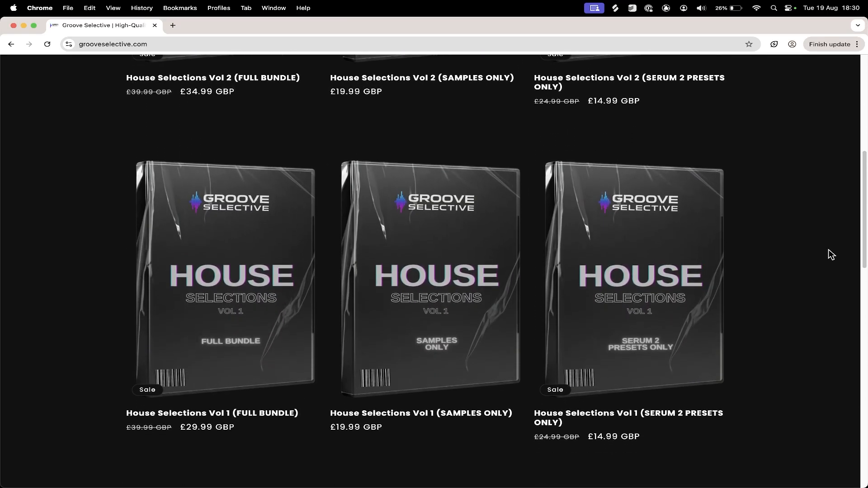
scroll(831, 255, "down", 3)
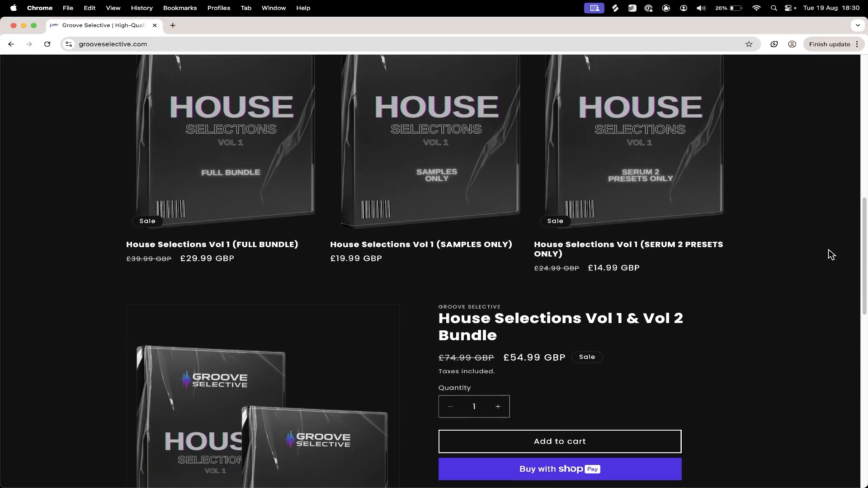
scroll(831, 254, "down", 3)
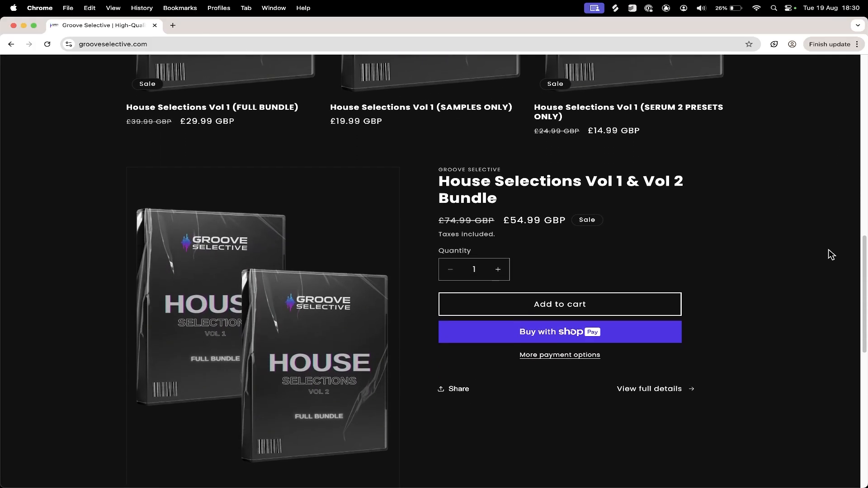
scroll(831, 255, "down", 2)
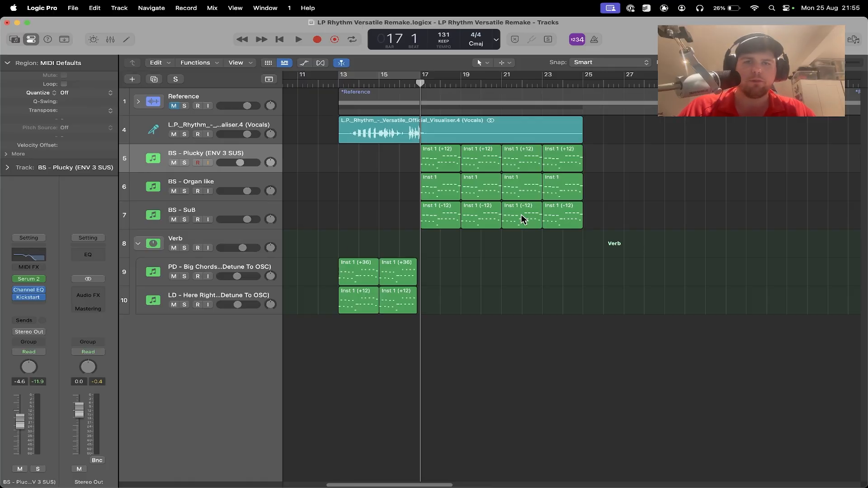
Open the Serum 2 instrument on the BS - Plucky track
left_click(207, 163)
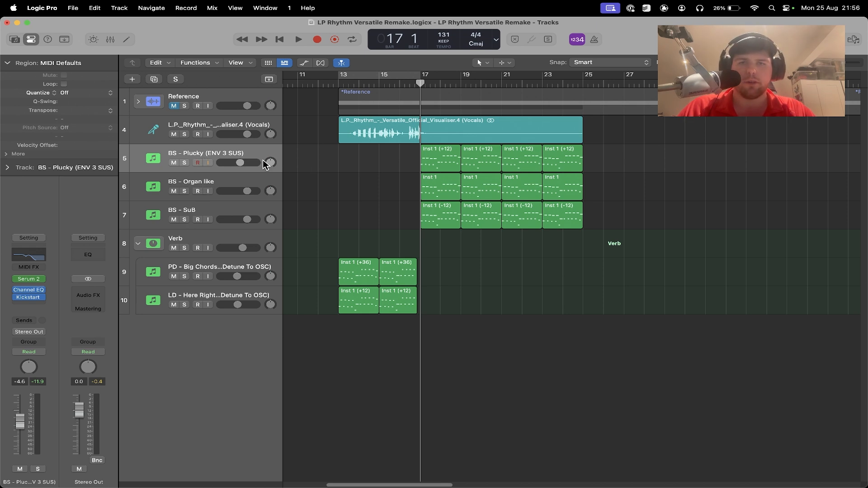
left_click(30, 279)
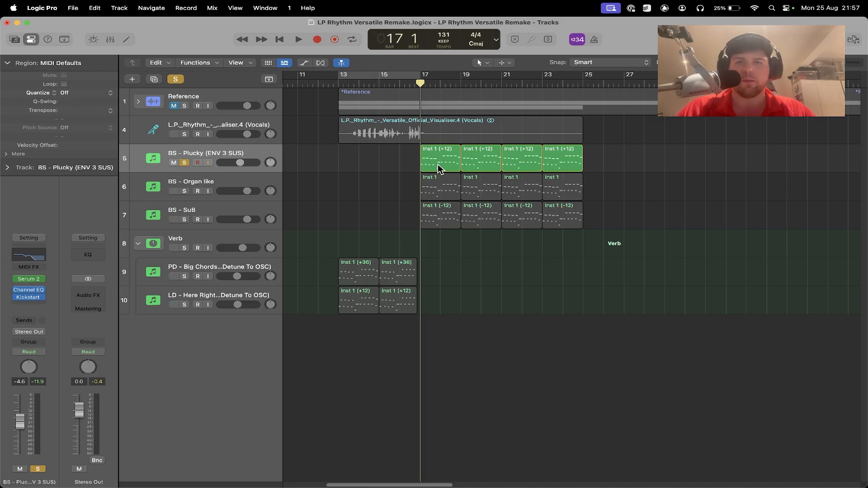
Examine the notes of the first BS - Plucky region in the Piano Roll, and play the soloed track from bar 17
double_click(438, 164)
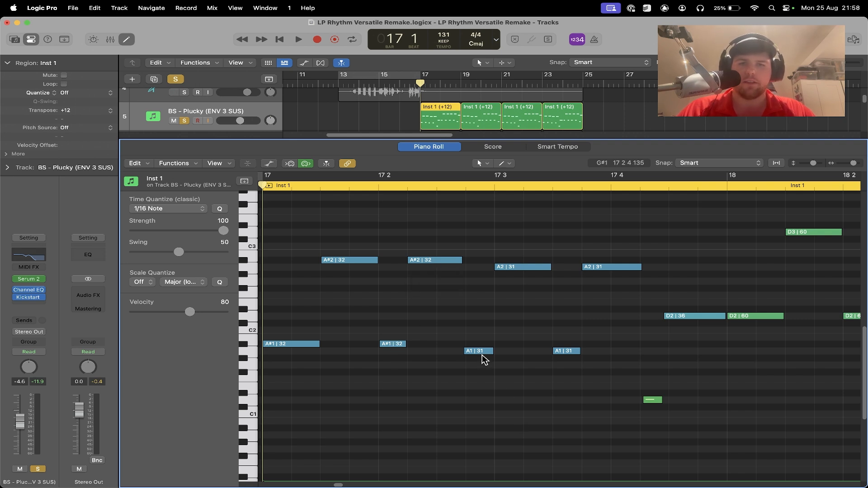
scroll(483, 357, "right", 4)
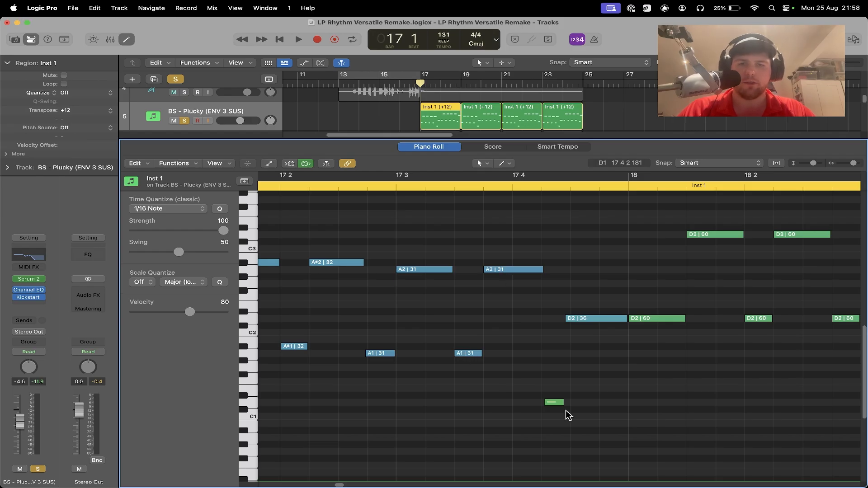
scroll(533, 407, "up", 2)
scroll(533, 406, "right", 2)
scroll(559, 409, "right", 3)
scroll(558, 409, "down", 1)
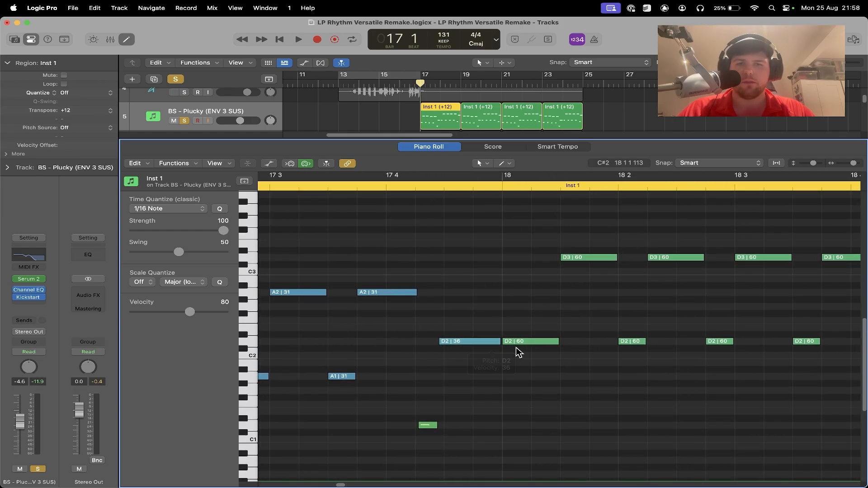
scroll(519, 349, "right", 5)
scroll(520, 350, "down", 1)
scroll(465, 362, "right", 2)
scroll(465, 362, "up", 1)
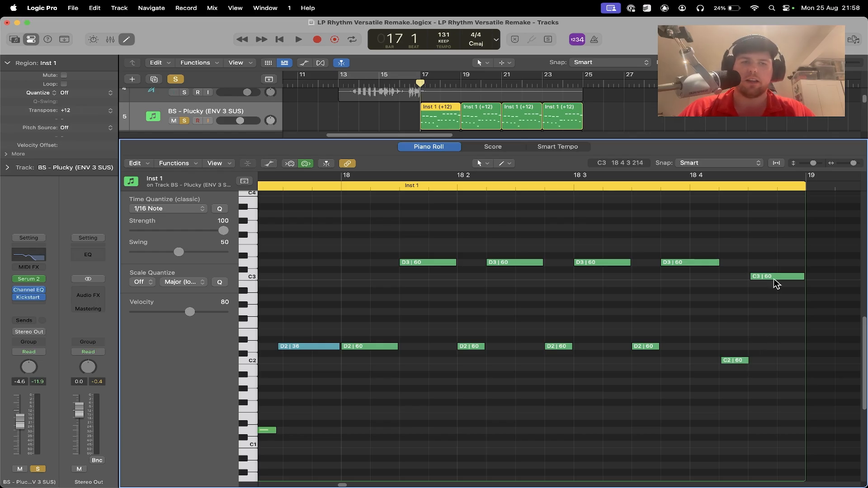
key("e")
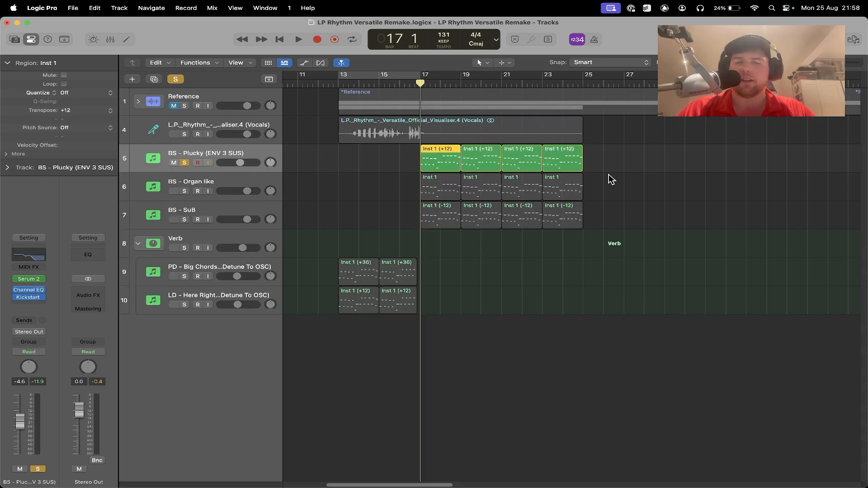
key("space")
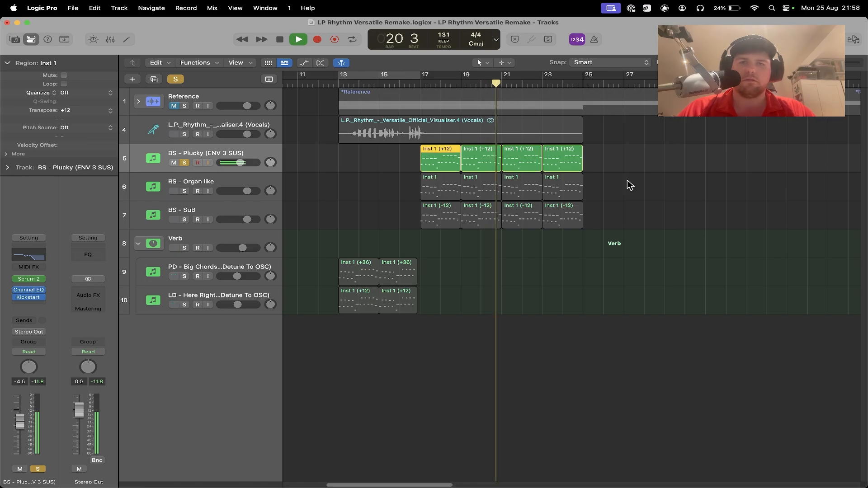
key("space")
Open the Serum 2 instrument on the BS - Organ like track
left_click(187, 194)
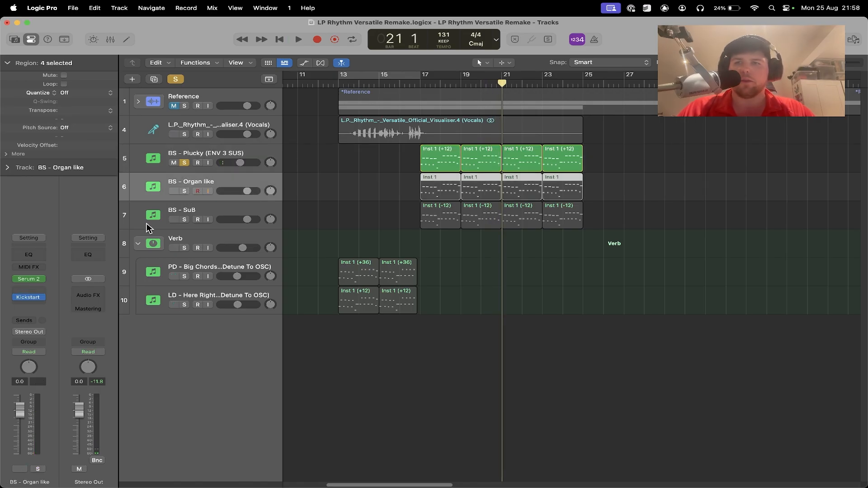
left_click(30, 279)
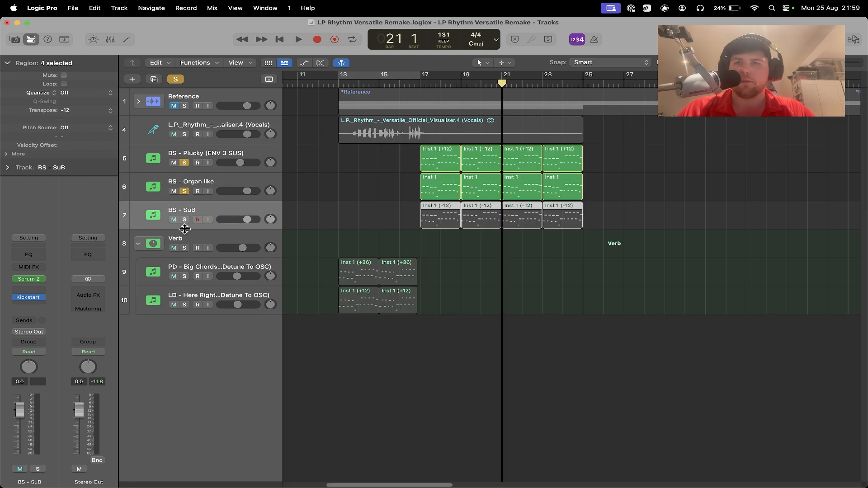
Solo the BS - SuB track as well and play the three bass layers together from bar 17
left_click(186, 221)
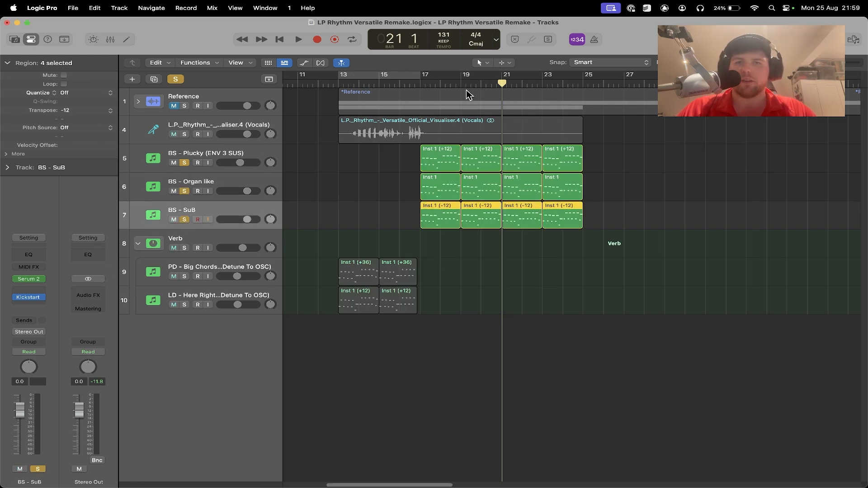
left_click(422, 84)
key("space")
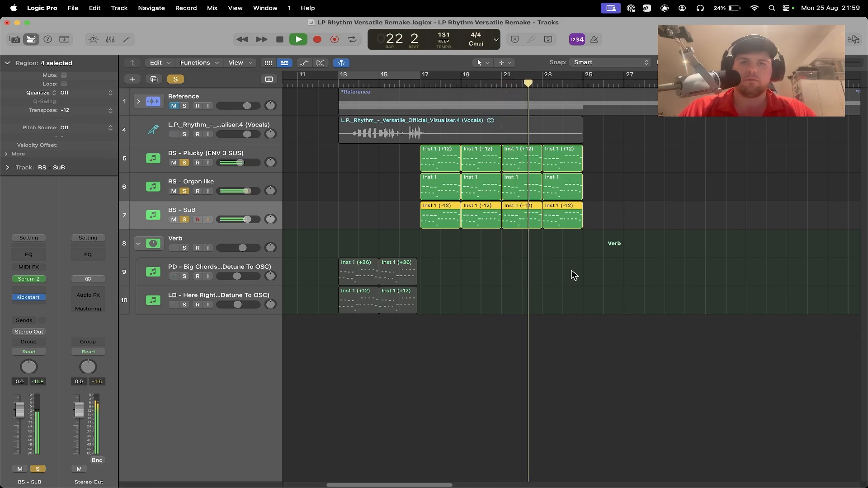
key("space")
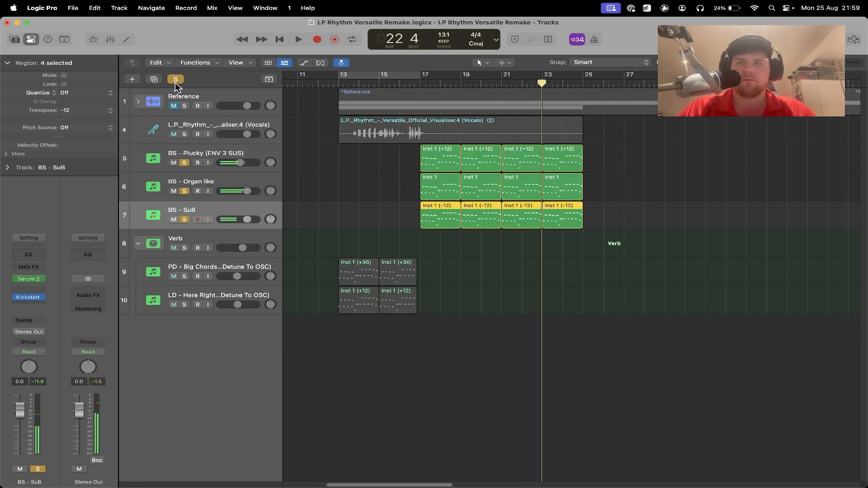
Check the unison detune of oscillators A and B in Serum 2 on the PD - Big Chords track
scroll(520, 272, "left", 2)
left_click(468, 266)
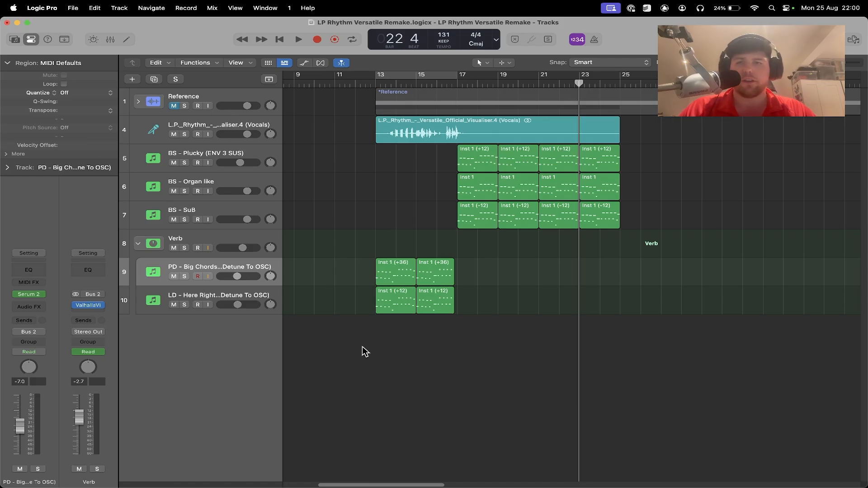
left_click(30, 295)
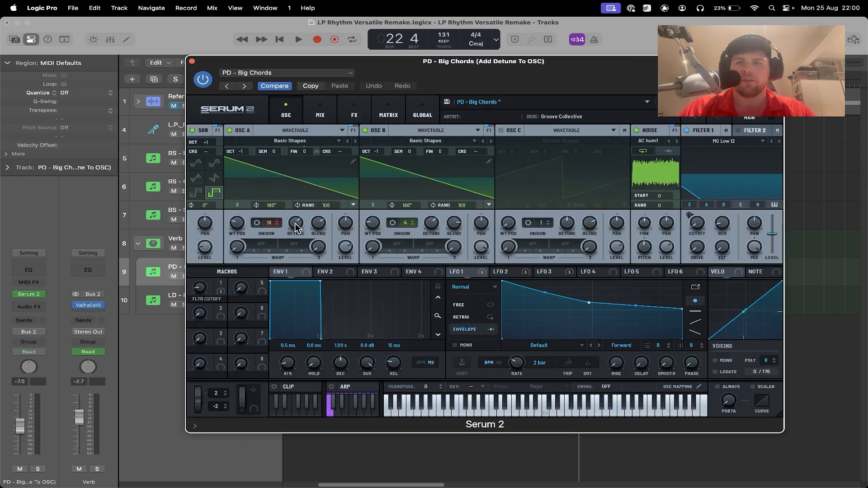
mouse_move(296, 226)
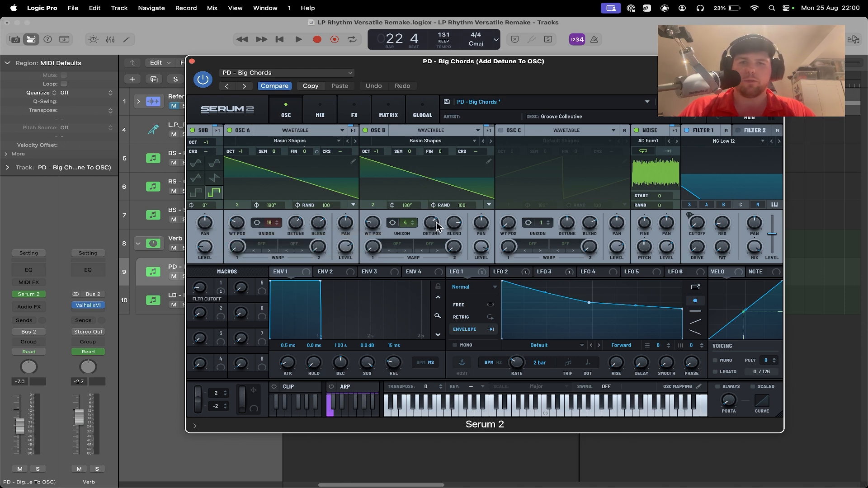
mouse_move(436, 225)
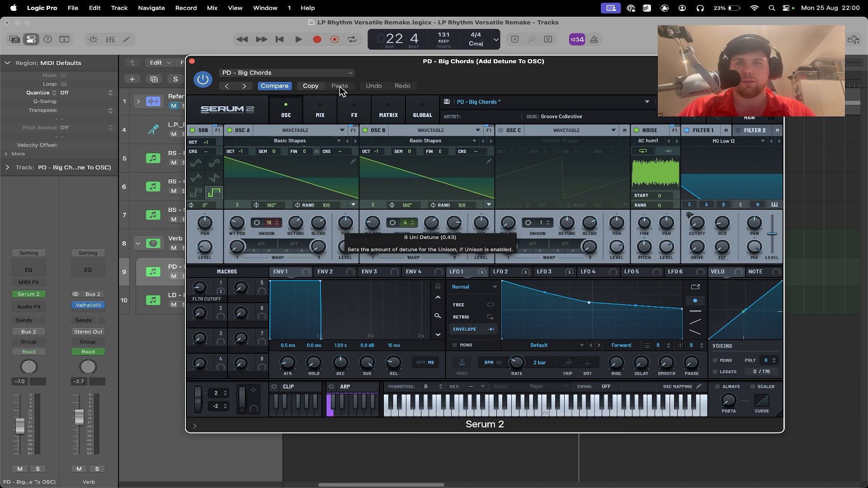
left_click(192, 61)
Check the unison detune of the oscillators in Serum 2 on the LD - Here Right Now track
left_click(29, 295)
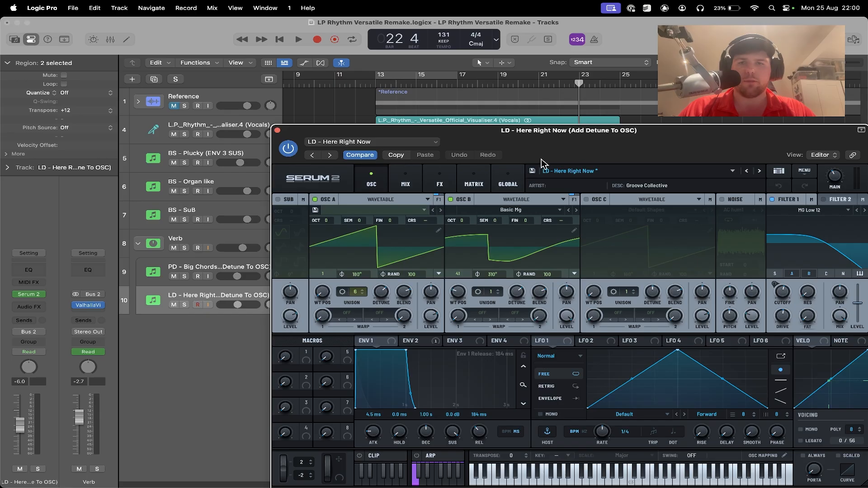
left_click_drag(618, 139, 516, 79)
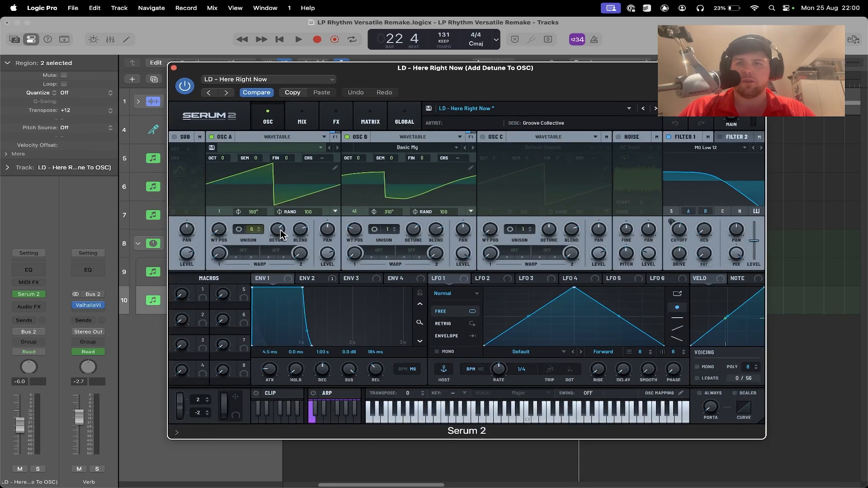
mouse_move(280, 233)
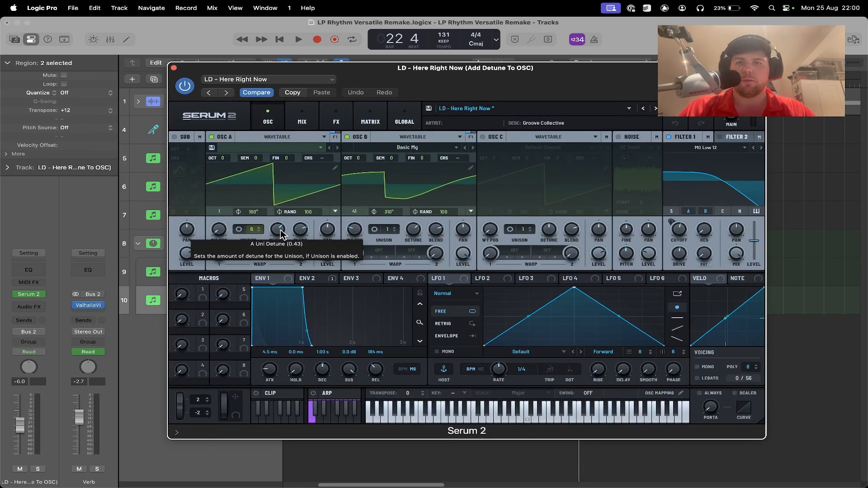
mouse_move(415, 237)
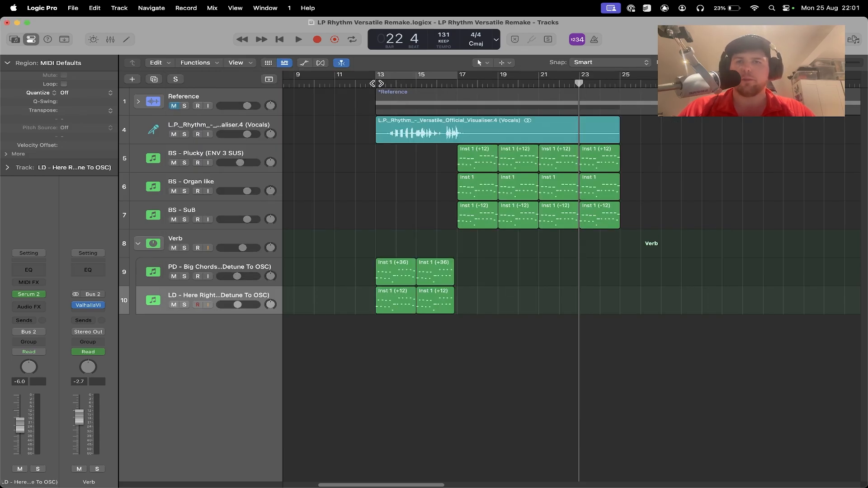
Play the arrangement from bar 13 with the vocals, chords, lead and bass together
key("space")
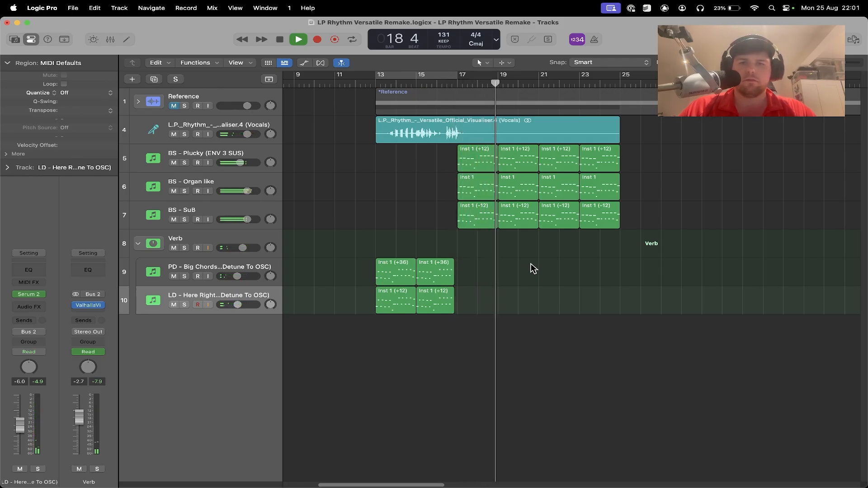
key("space")
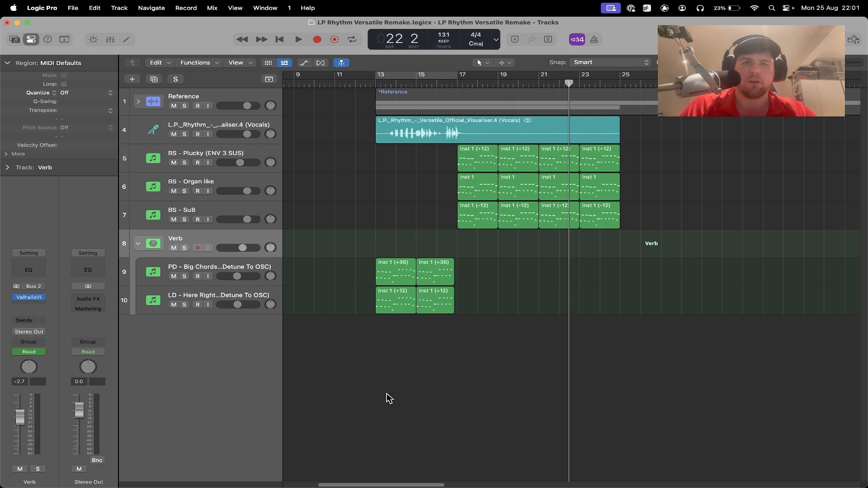
Add Kick 04_1.wav from the Groove Selective House Selections sample folder as a new Quick Sampler track
left_click(190, 473)
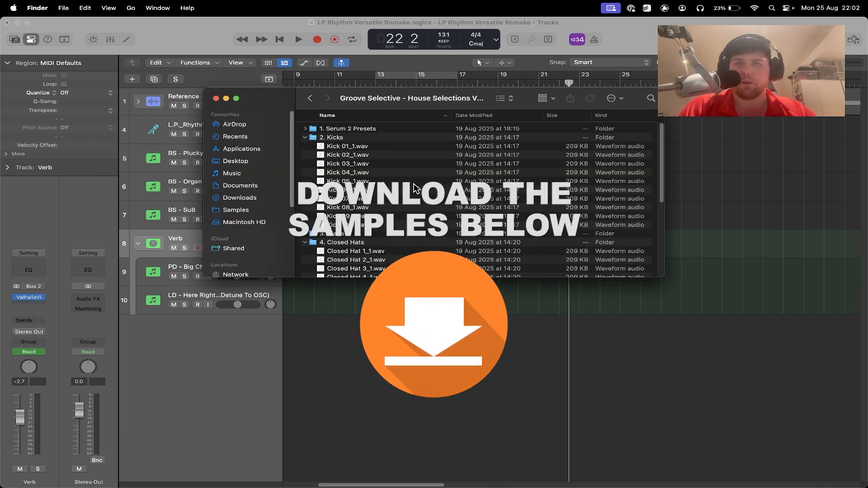
left_click(383, 173)
left_click_drag(383, 173, 216, 376)
Create a pattern region on the Kick 04_1 track and open it in the Step Sequencer
right_click(471, 331)
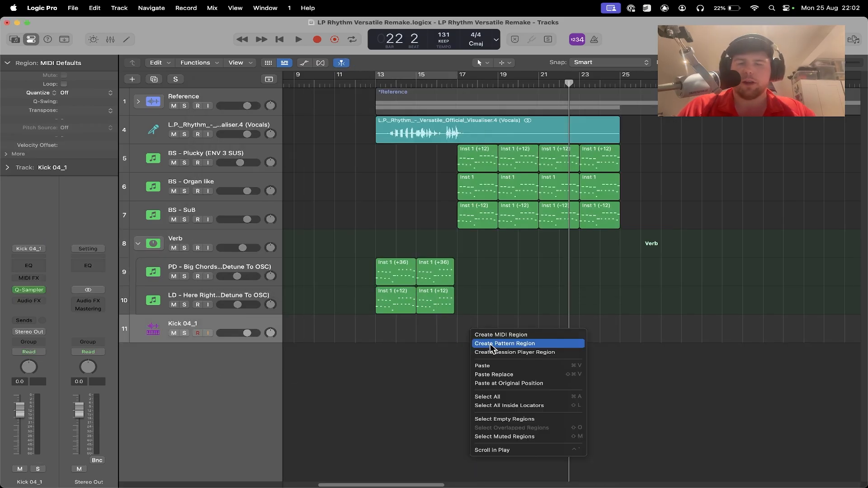
left_click(490, 344)
double_click(468, 331)
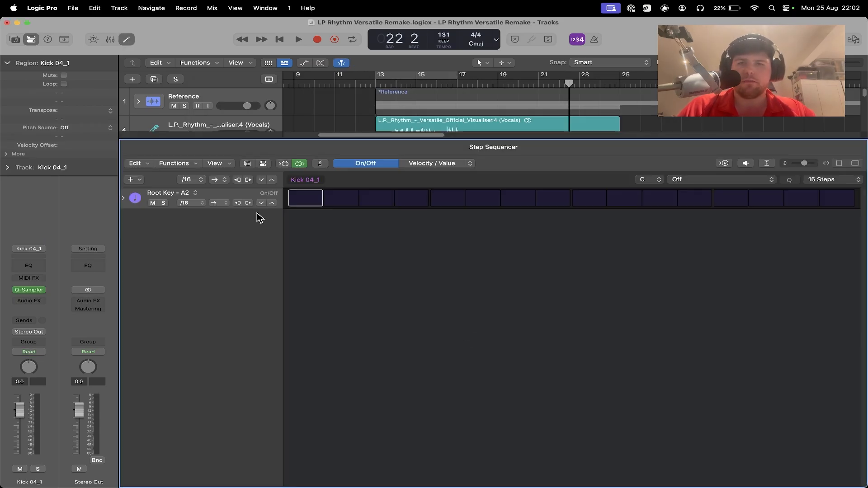
Program a four-on-the-floor kick by activating steps 1, 5, 9 and 13 of the Root Key - A2 row
left_click(306, 201)
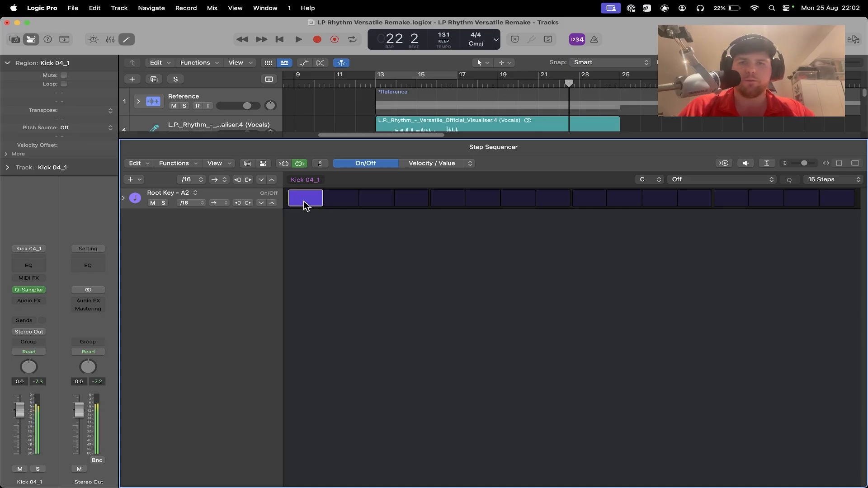
left_click(457, 199)
left_click(589, 201)
left_click(744, 197)
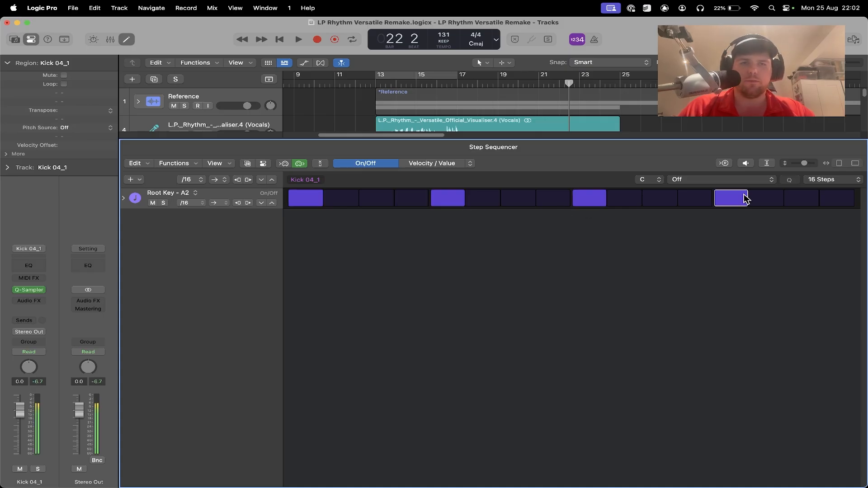
Add Clap 02_1.wav from the Groove Selective House Selections sample folder as a new Quick Sampler track
key("e")
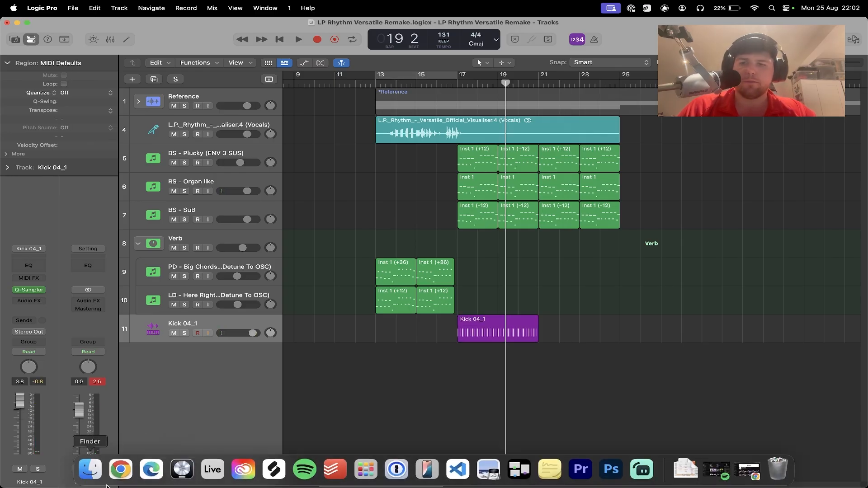
left_click(91, 471)
left_click_drag(396, 163, 475, 395)
left_click(462, 354)
left_click_drag(461, 355, 192, 405)
Create a pattern region on the Clap 02_1 track and activate steps 5 and 13 of its Root Key - C3 row
right_click(463, 355)
left_click(485, 370)
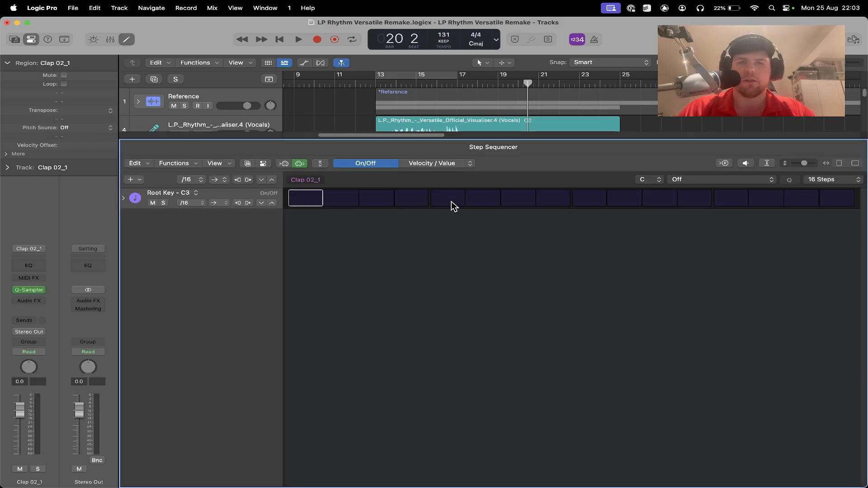
left_click(451, 200)
left_click(731, 199)
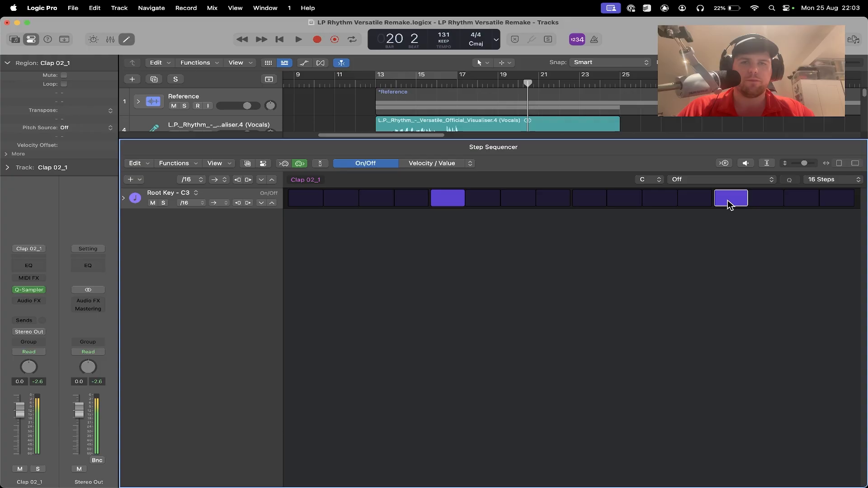
key("b")
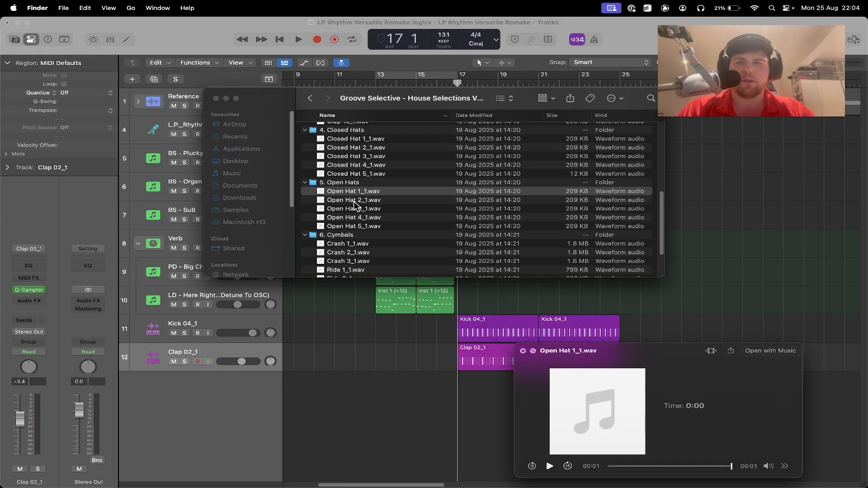
Add the Open Hat 1_1, Closed Hat 2_1, Ride 3_1 and Perc 1_1 samples from the House Selections folder as new audio tracks
left_click_drag(354, 191, 495, 431)
left_click_drag(356, 147, 497, 459)
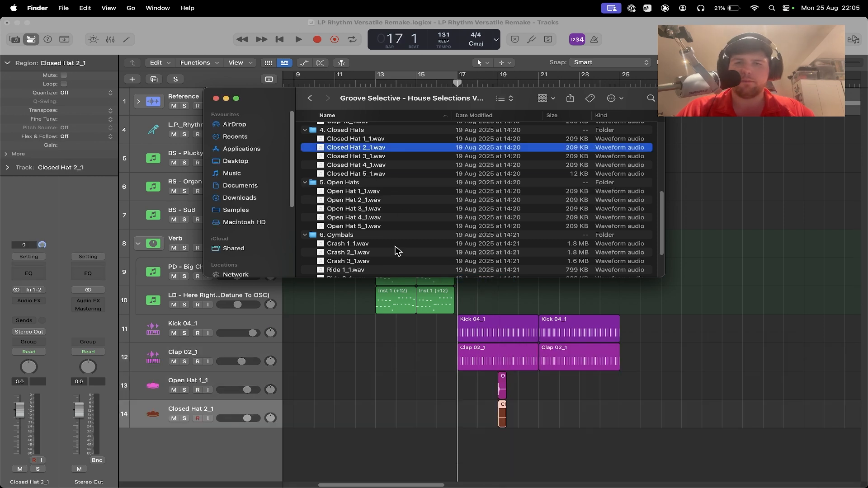
scroll(395, 248, "down", 2)
left_click(345, 252)
left_click_drag(349, 251, 512, 469)
left_click_drag(511, 468, 499, 460)
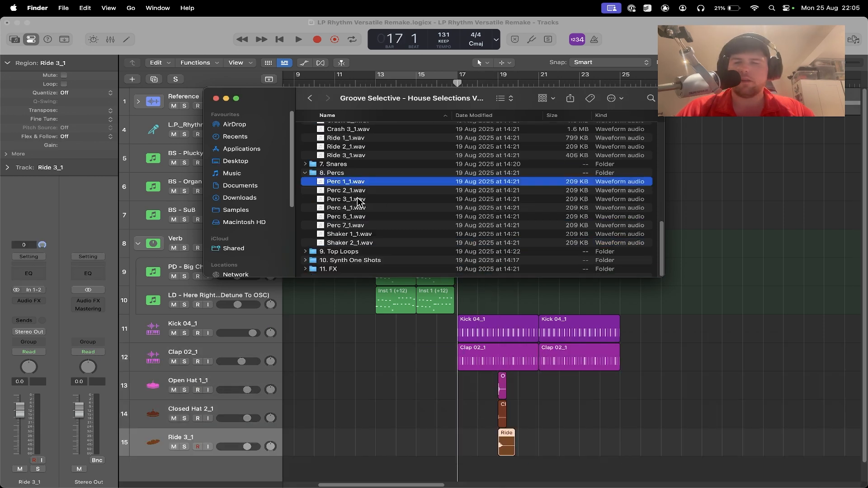
left_click_drag(513, 417, 482, 476)
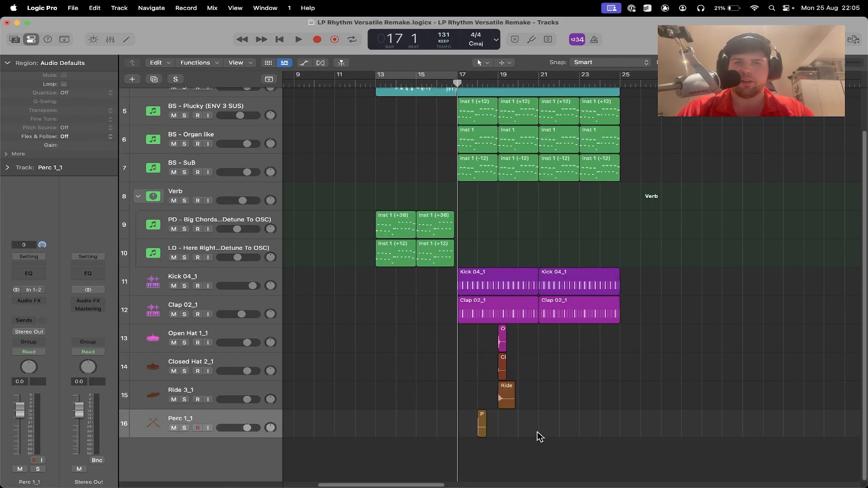
Combine the open hat, closed hat, ride and perc samples into one Drum Machine Designer track and create a pattern region on it
left_click_drag(542, 442, 447, 341)
left_click_drag(482, 426, 205, 472)
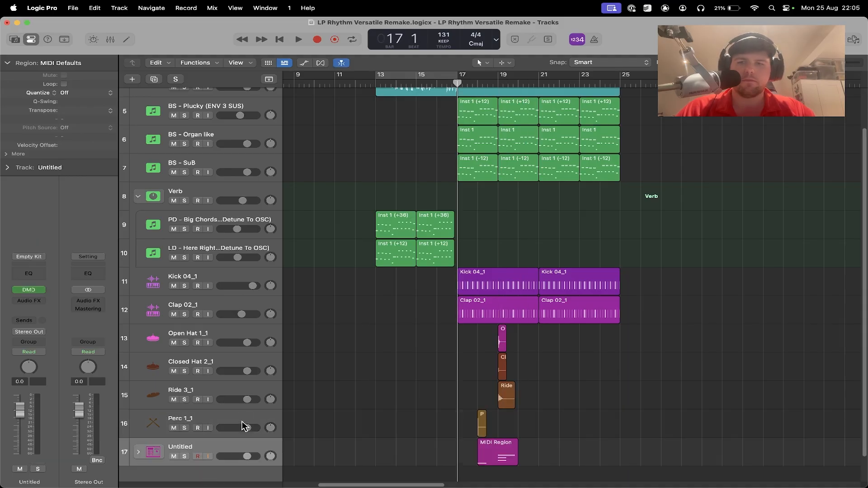
right_click(468, 360)
left_click(500, 379)
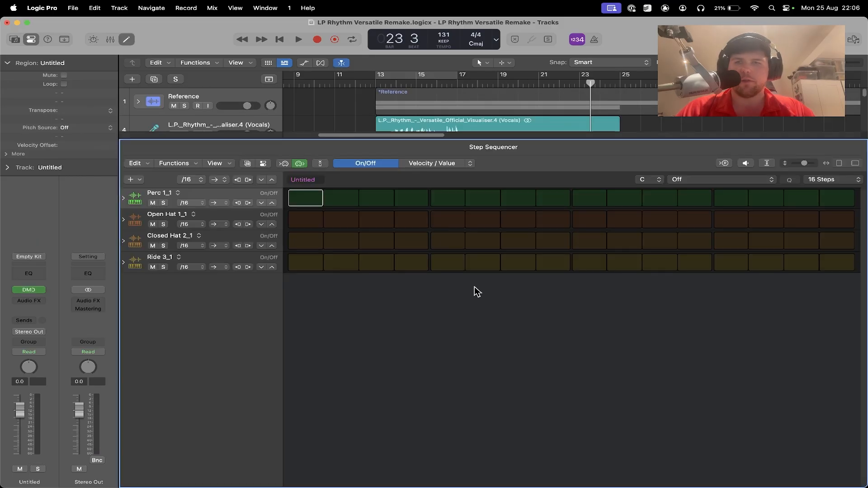
Program offbeat open hats by activating steps 3, 7, 11 and 15 of the Open Hat 1_1 row
left_click(376, 221)
left_click(520, 222)
left_click(658, 220)
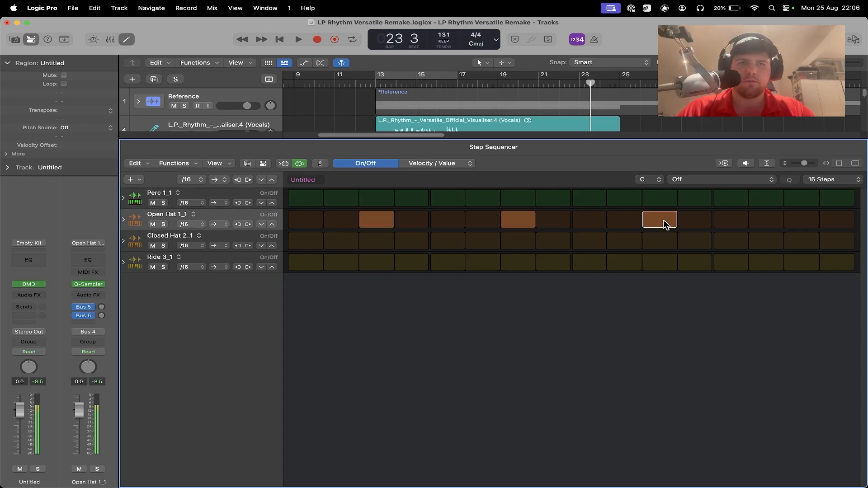
left_click(803, 222)
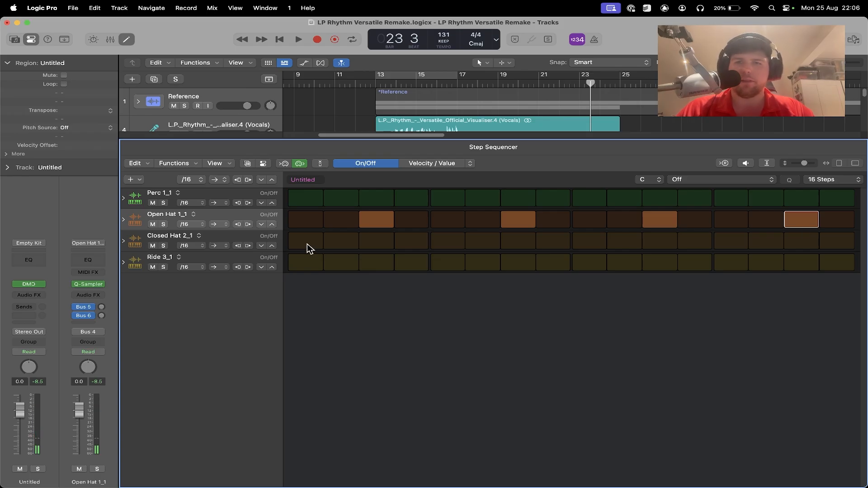
Activate all 16 steps of the Closed Hat 2_1 row and set the pattern's 16th swing to 57%
left_click_drag(306, 244, 838, 242)
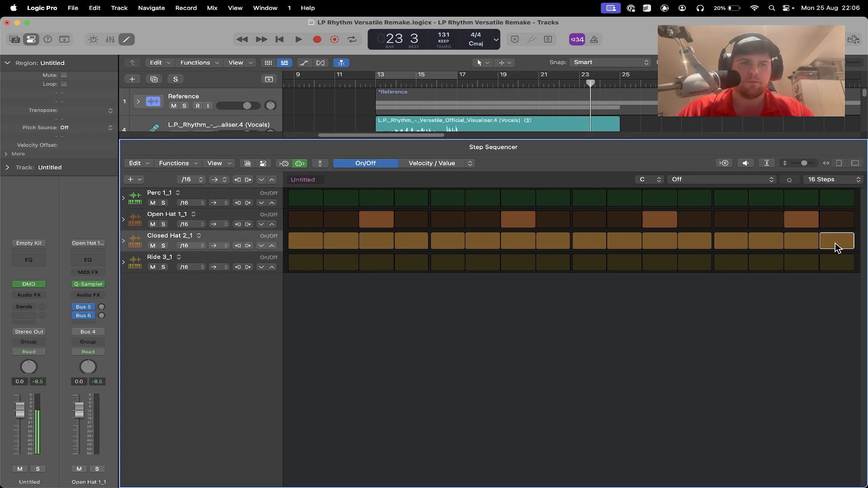
left_click(264, 165)
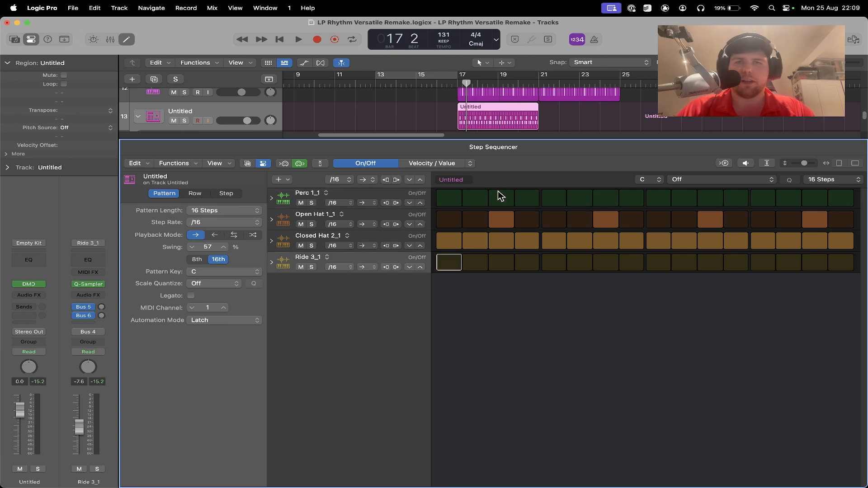
key("e")
Create a Ride 3_1 pattern region at bar 17 with step 1 active and shorten it to about half a bar
left_click(480, 384)
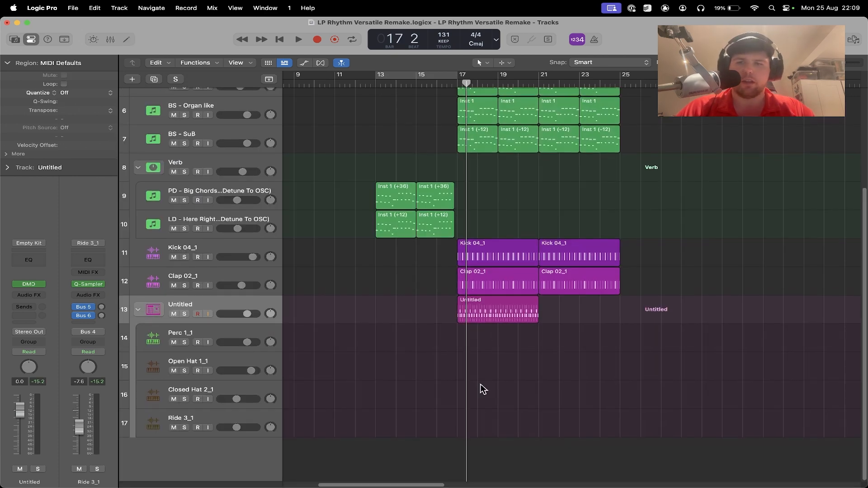
right_click(471, 430)
left_click(482, 373)
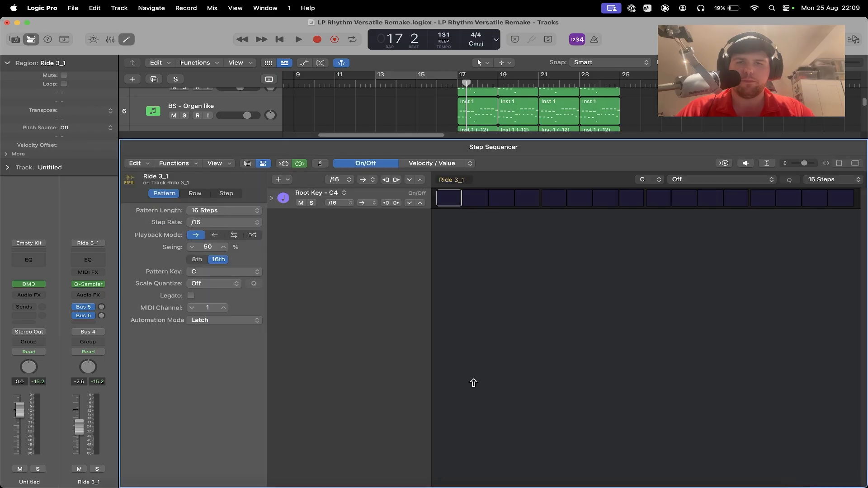
left_click(446, 204)
key("e")
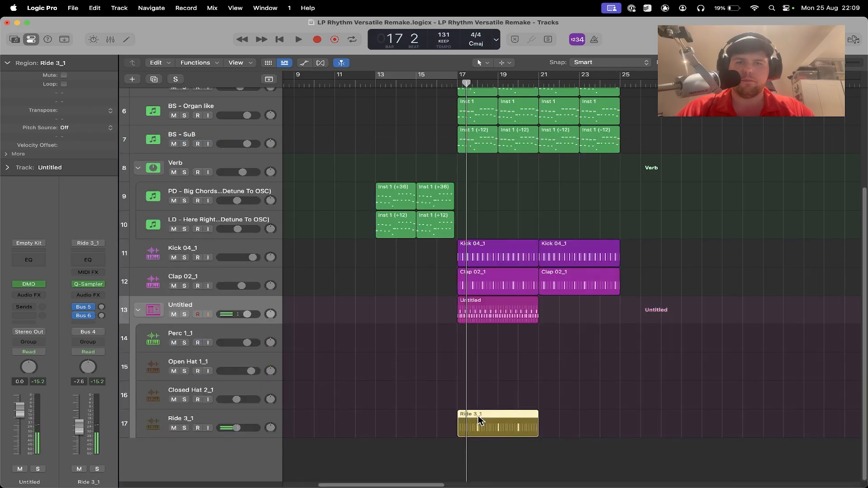
left_click_drag(539, 432, 466, 432)
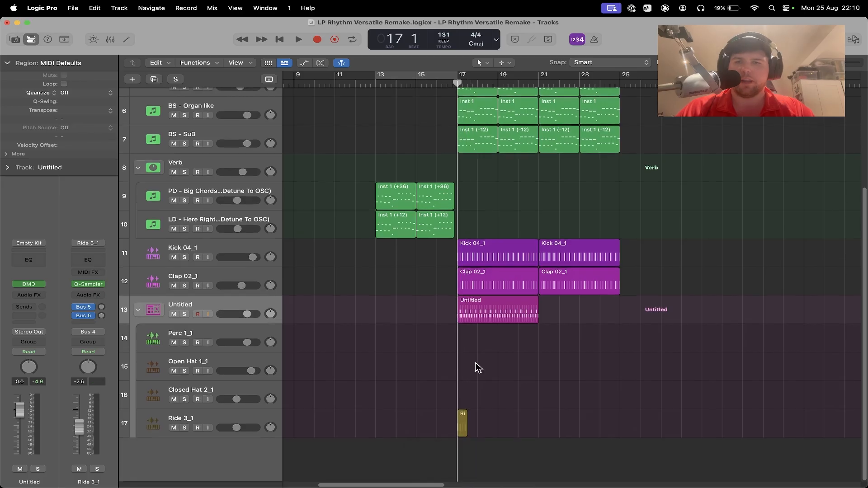
Create a pattern region on the Perc 1_1 track at bar 17 and activate steps 4, 8 and 11
right_click(469, 342)
left_click(482, 351)
left_click(526, 199)
left_click(630, 199)
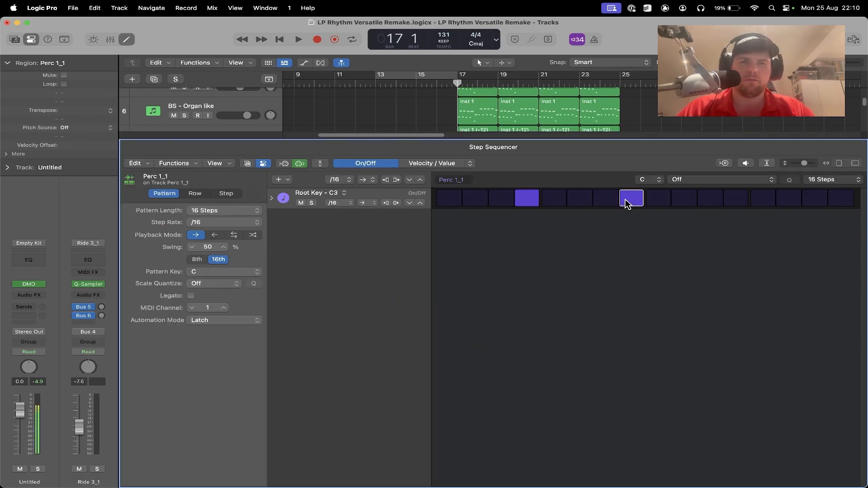
left_click(710, 203)
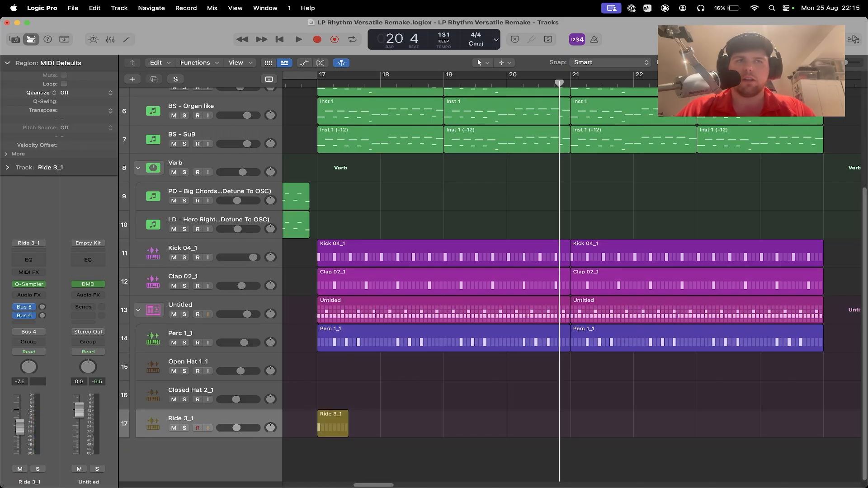
Add Bring It Back Top Loop 128_1.wav from the 9. Top Loops folder as a new audio track starting at bar 17
key("super+Up")
key("super+Up")
key("super+Up")
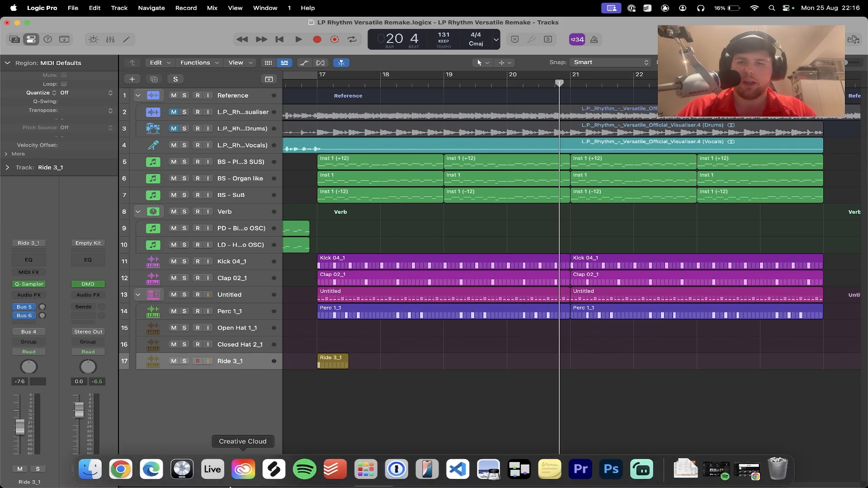
left_click(92, 480)
scroll(376, 195, "up", 10)
left_click(376, 186)
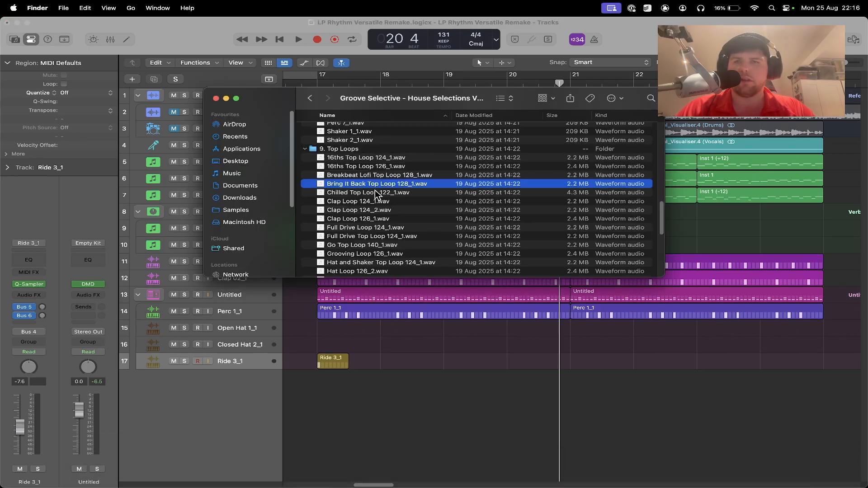
left_click_drag(378, 187, 375, 425)
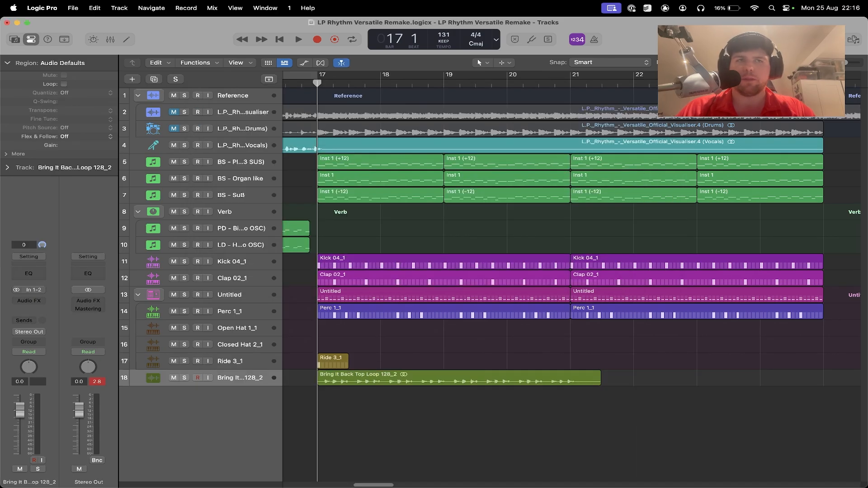
Trim the Bring It Back Top Loop region to four bars and place a copy of it at bar 21
scroll(659, 279, "up", 5)
scroll(659, 279, "down", 1)
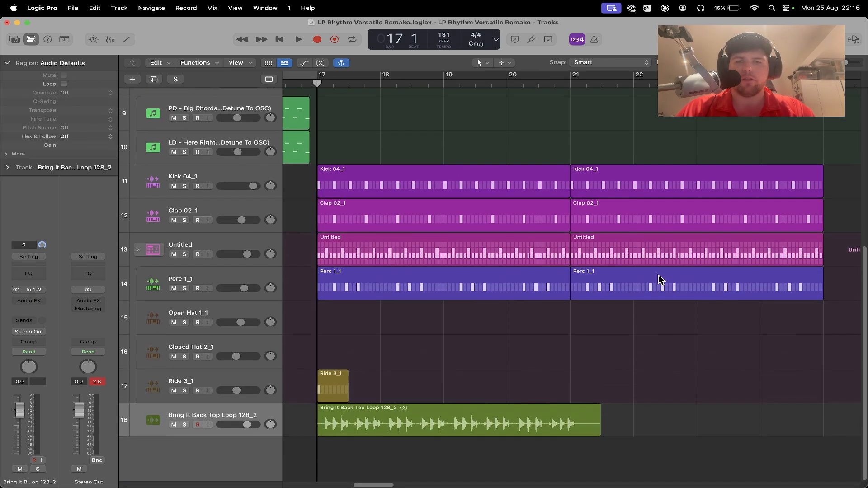
left_click_drag(599, 426, 591, 428)
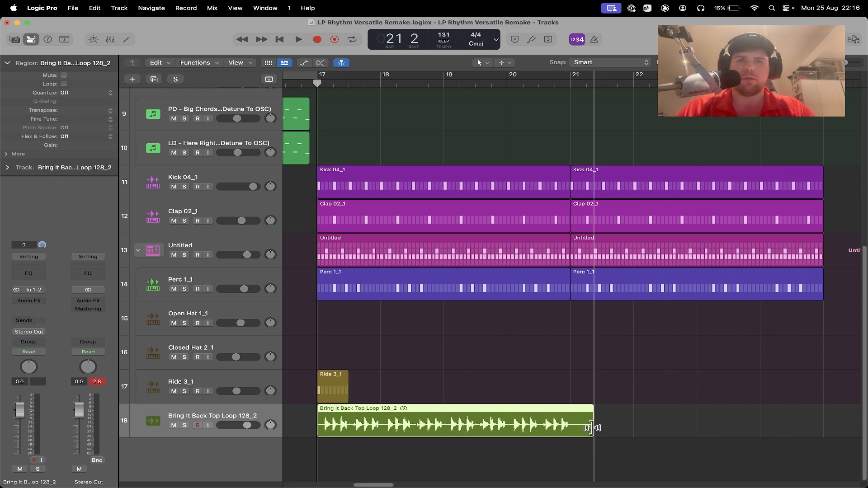
left_click_drag(382, 425, 635, 423)
Crossfade the join between the two Bring It Back Top Loop regions at bar 21
scroll(605, 379, "down", 3)
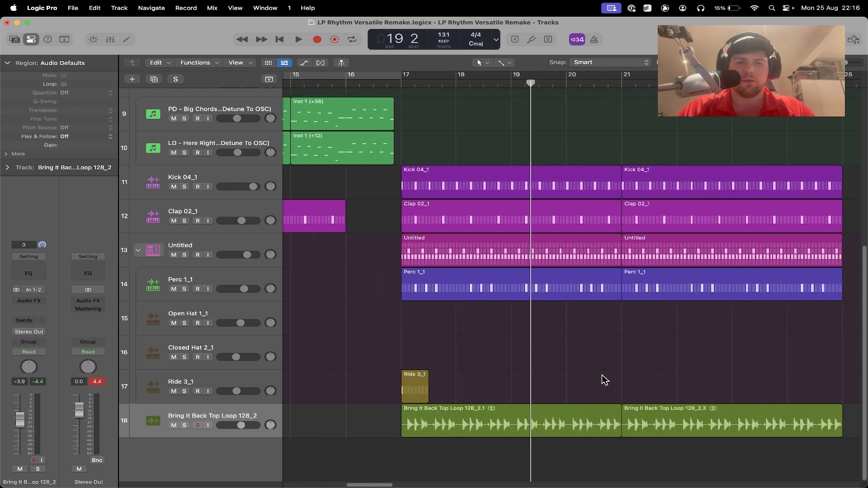
key("super+Right")
left_click(647, 426)
left_click(649, 375)
key("super+Left")
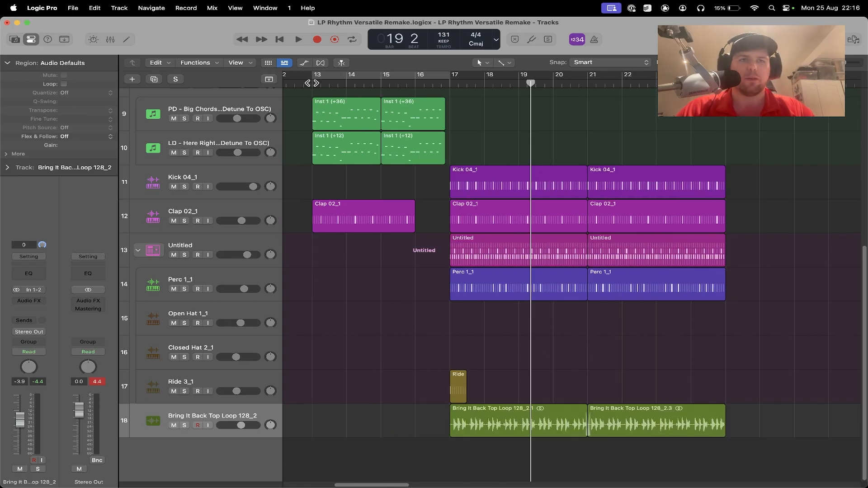
Play the arrangement from bar 13 to bar 25 to check the chords and lead leading into the bass and full drums
left_click(312, 85)
key("space")
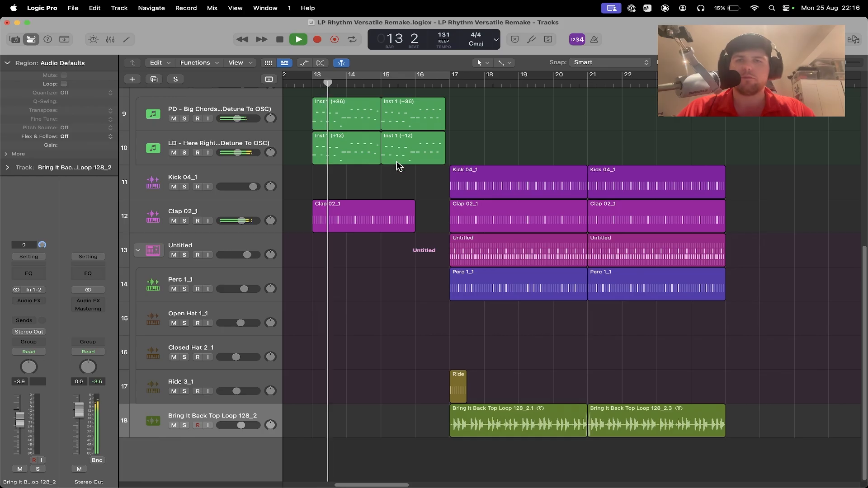
scroll(559, 127, "up", 4)
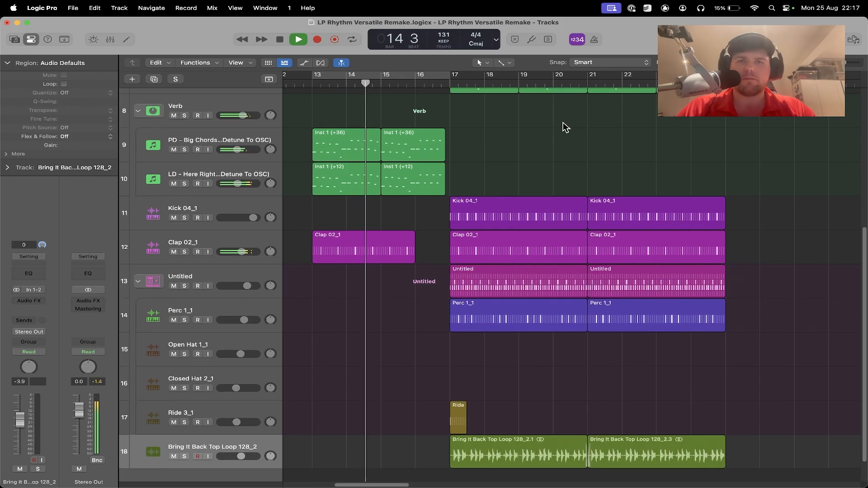
scroll(563, 122, "up", 2)
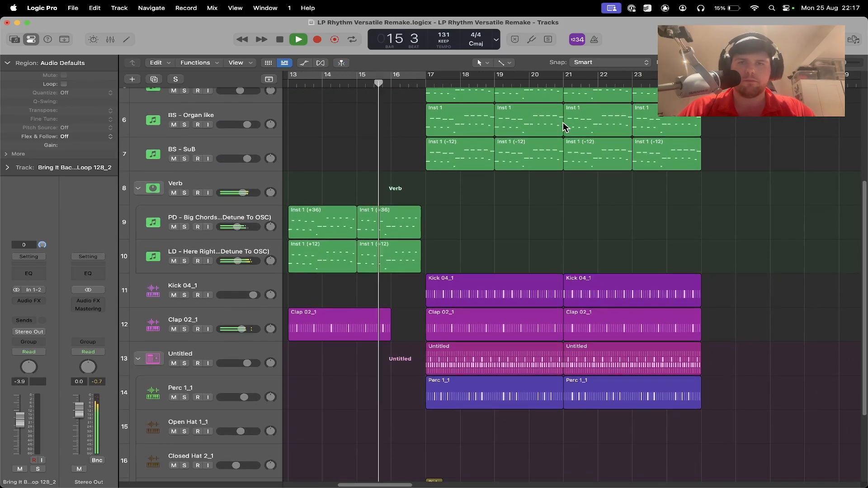
scroll(563, 126, "down", 1)
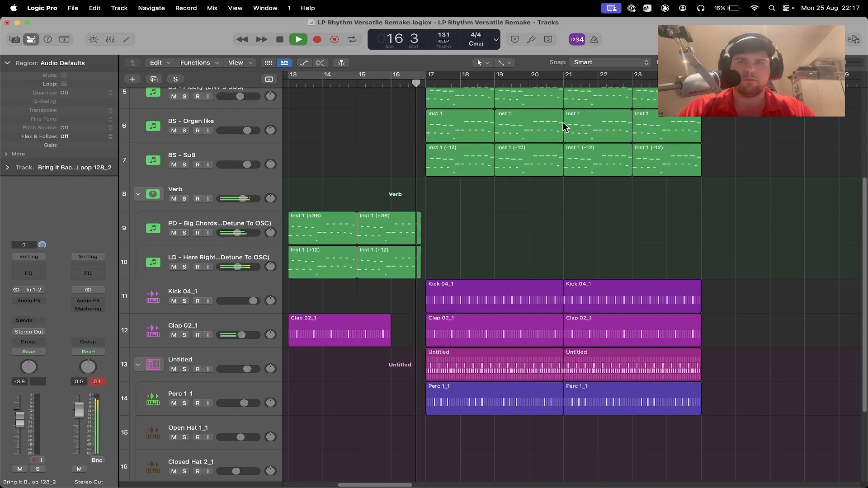
scroll(563, 122, "down", 2)
scroll(563, 122, "up", 4)
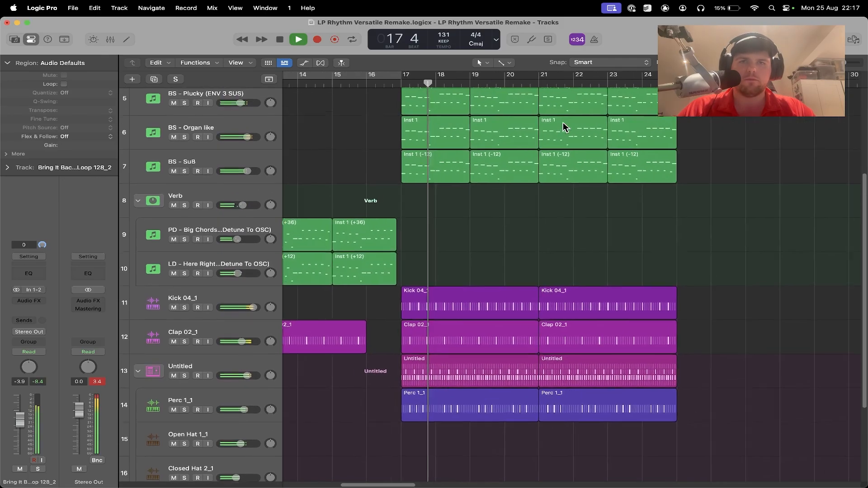
scroll(563, 122, "down", 4)
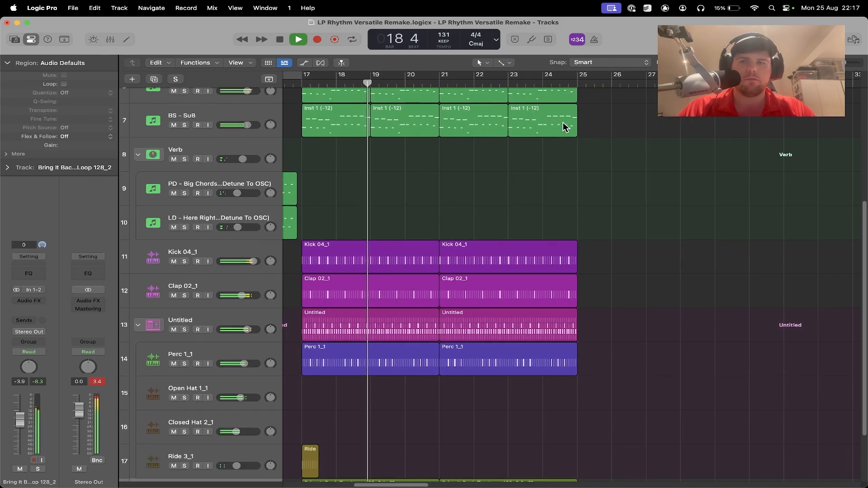
scroll(563, 123, "up", 4)
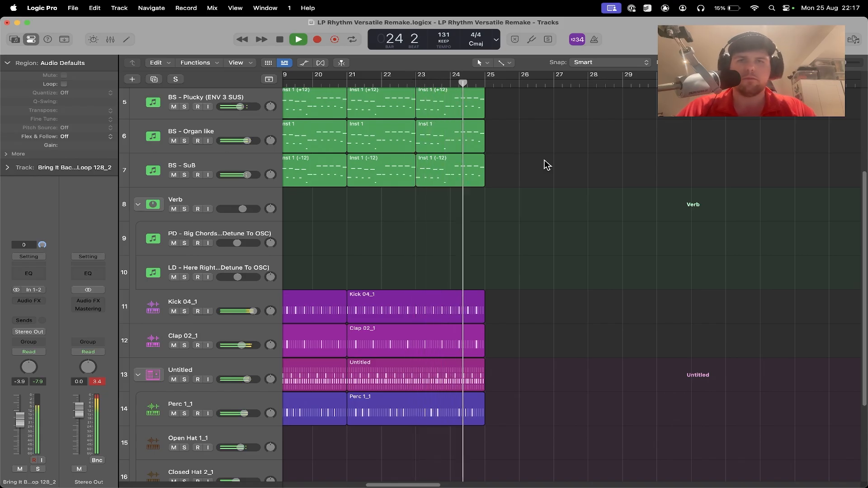
key("space")
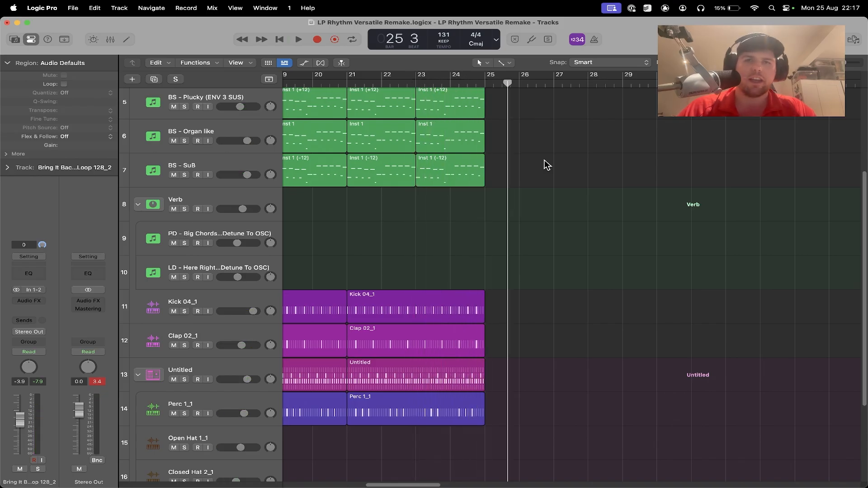